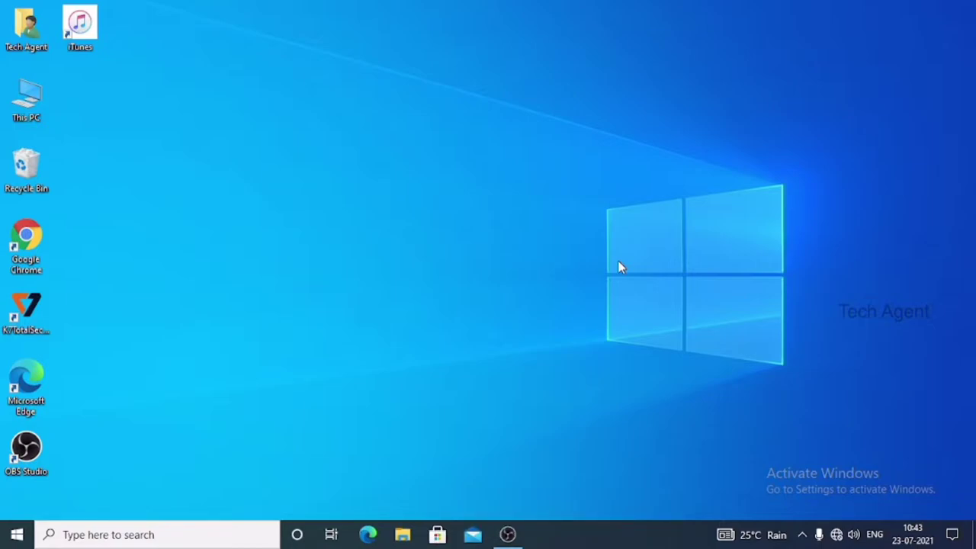
# Step: Search Windows for "sound" and open the Sound settings page
pyautogui.click(216, 543)
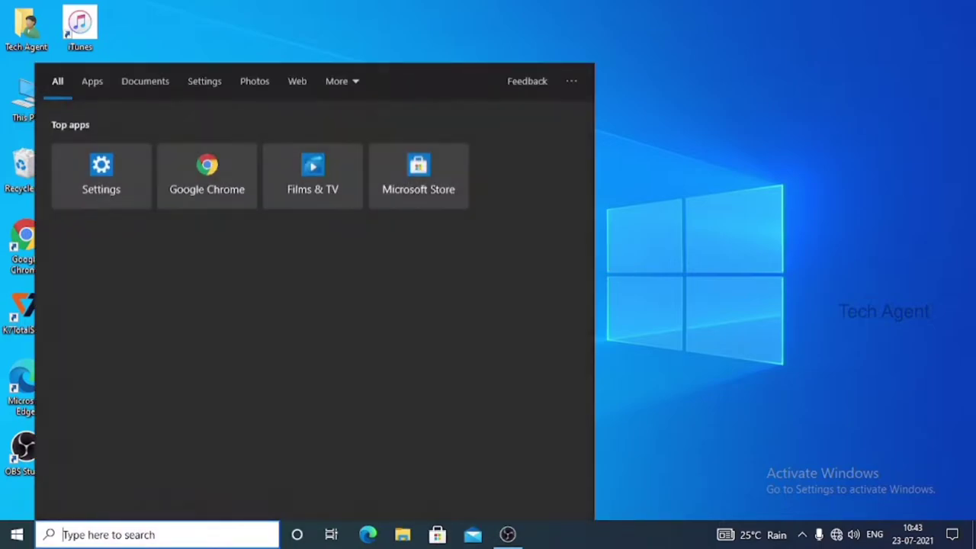
pyautogui.write('so')
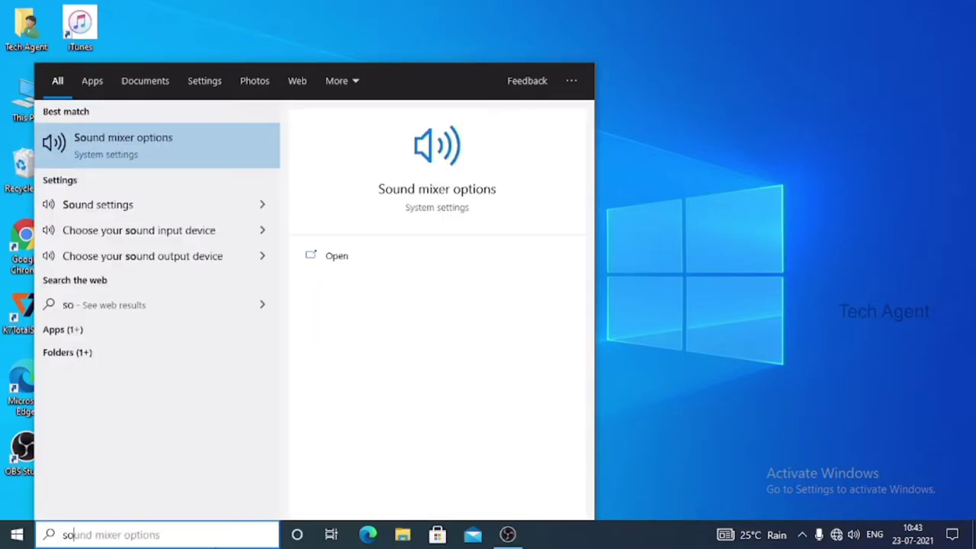
pyautogui.write('und')
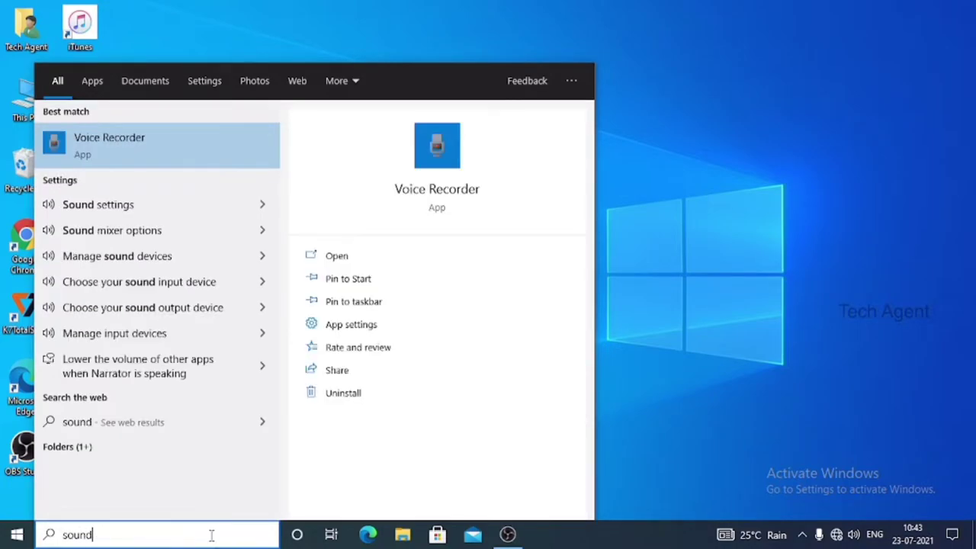
pyautogui.click(88, 218)
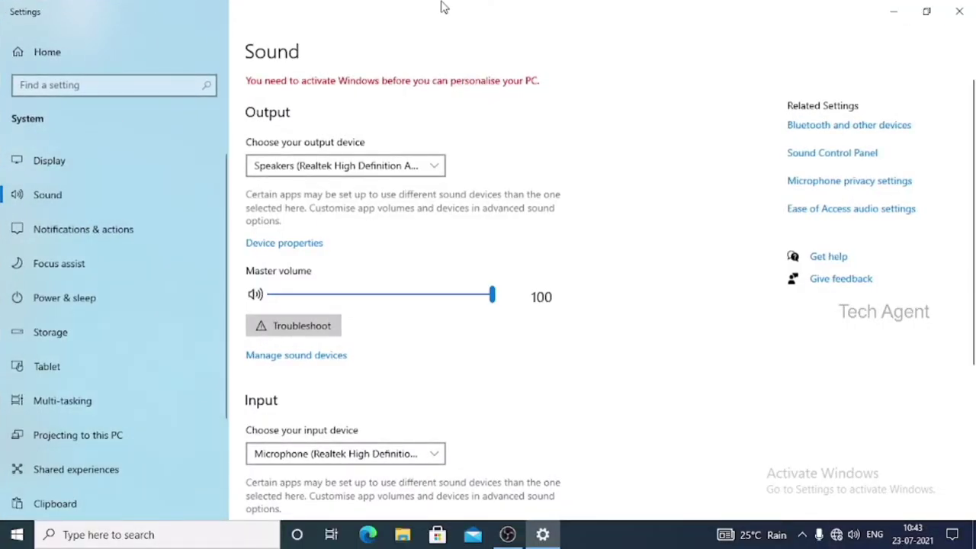
# Step: Check the available choices for the sound input device, then close Settings
pyautogui.scroll(-2, 514, 92)
pyautogui.scroll(-2, 512, 91)
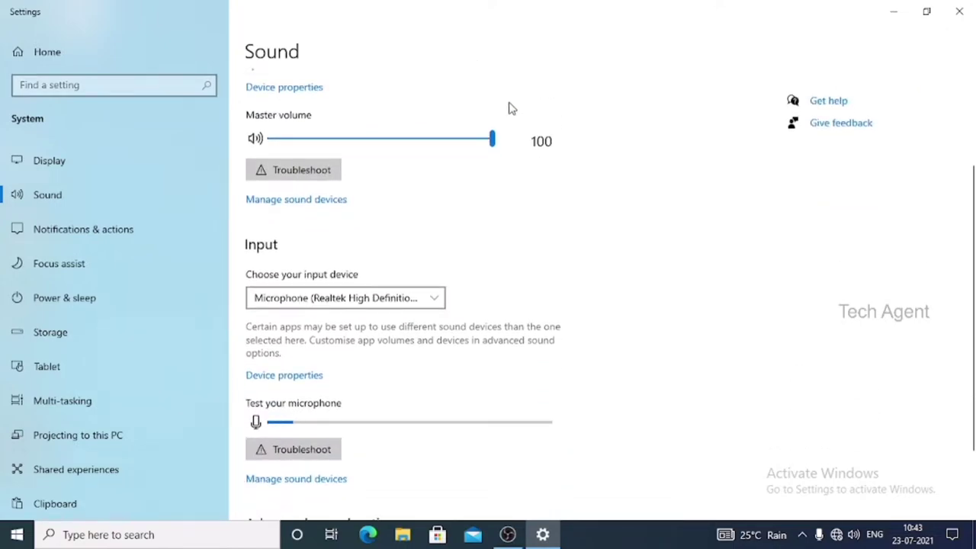
pyautogui.scroll(-3, 488, 113)
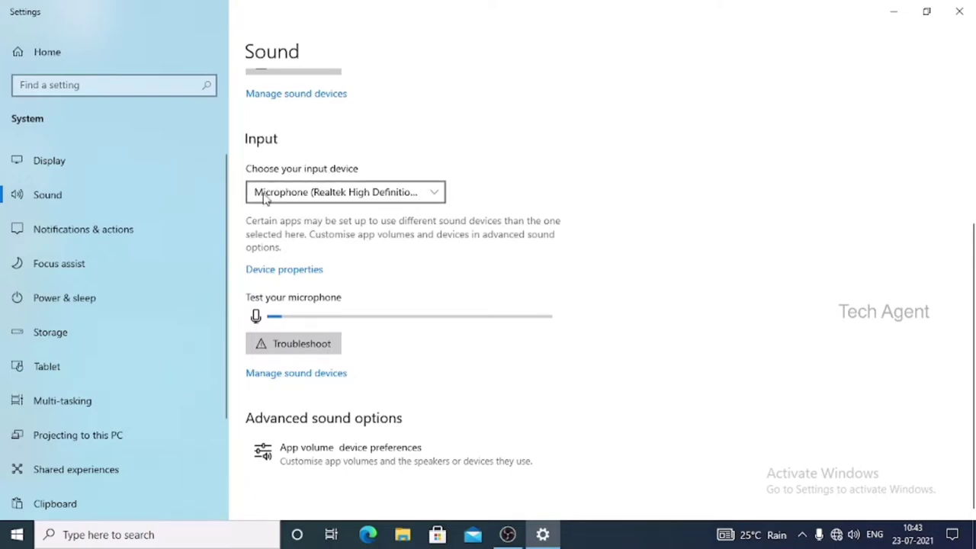
pyautogui.click(433, 192)
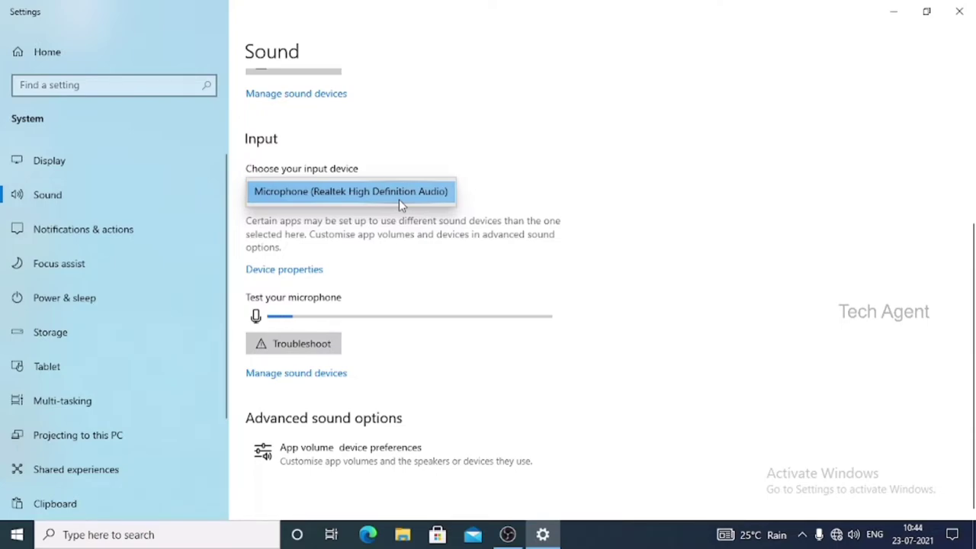
pyautogui.click(391, 221)
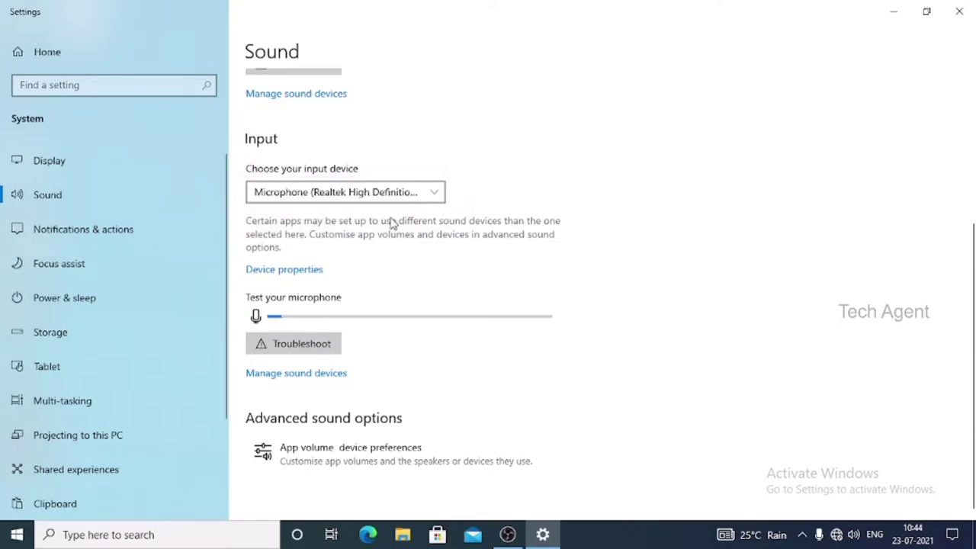
pyautogui.scroll(3, 465, 299)
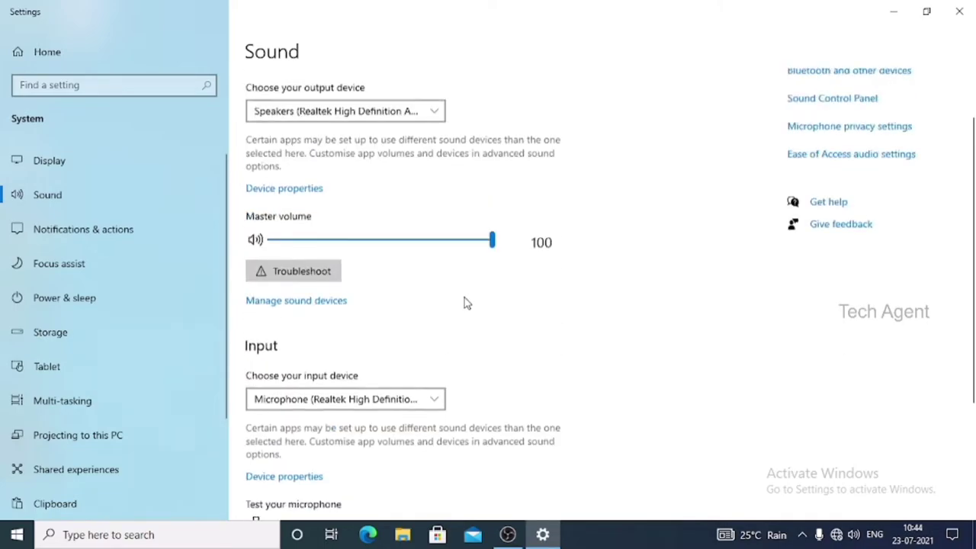
pyautogui.click(959, 11)
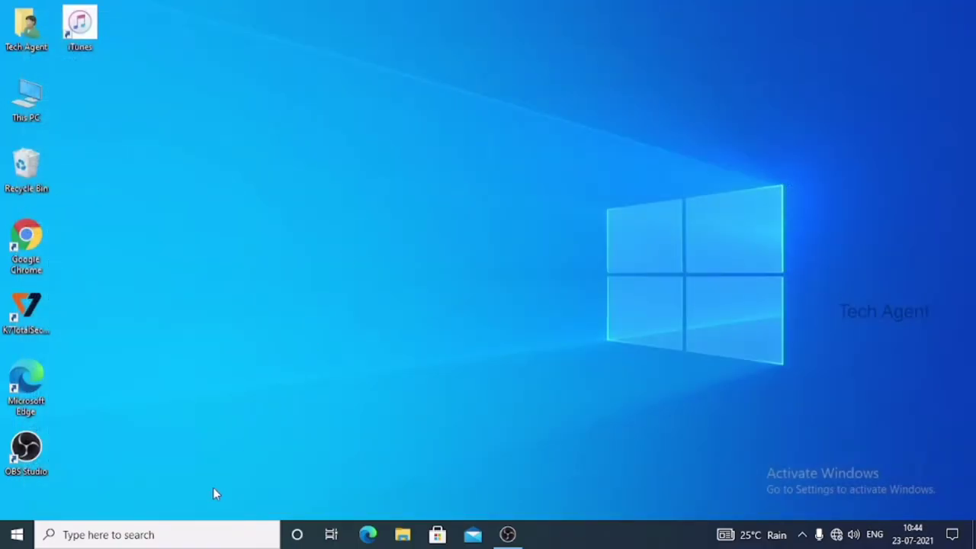
# Step: Open Manage audio devices under Hardware and Sound in Control Panel and show the recording devices
pyautogui.click(135, 537)
pyautogui.write('c')
pyautogui.click(87, 151)
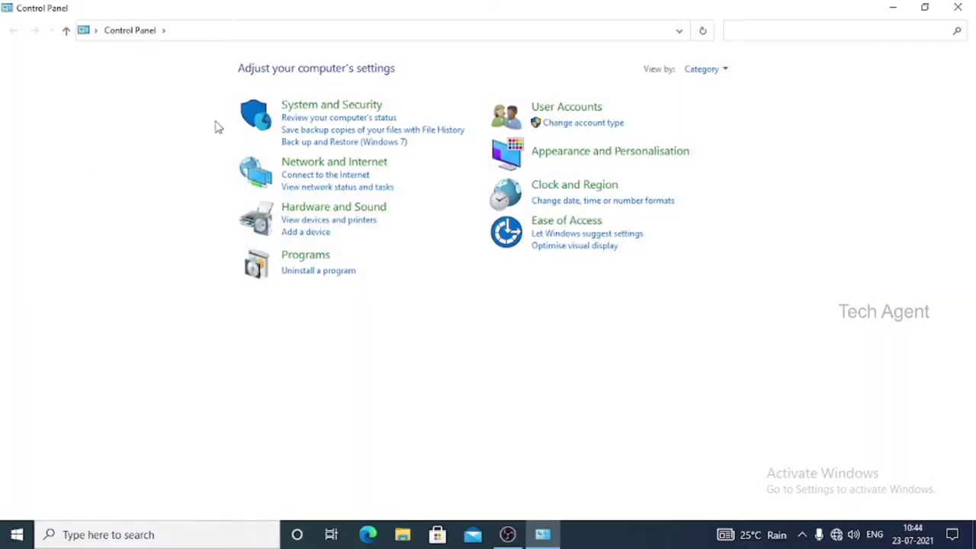
pyautogui.click(330, 216)
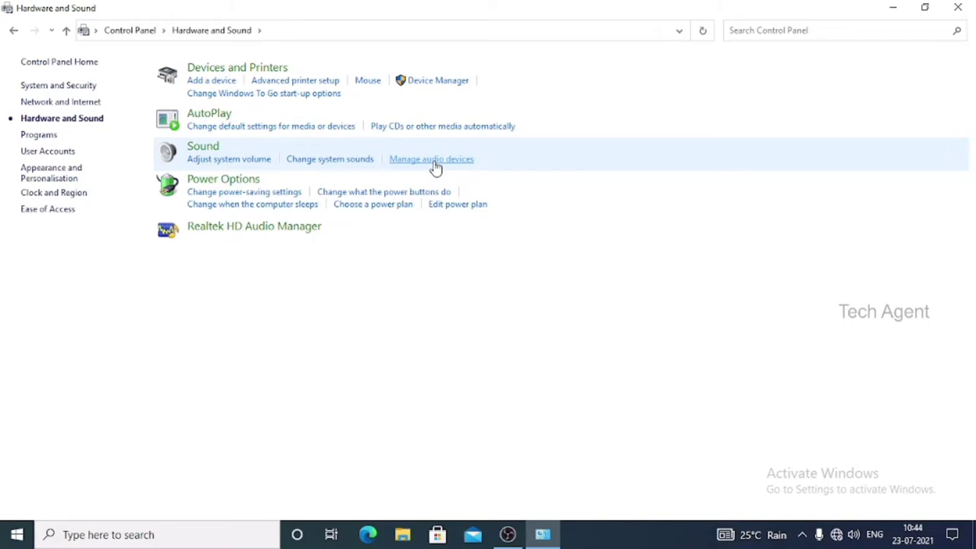
pyautogui.click(432, 159)
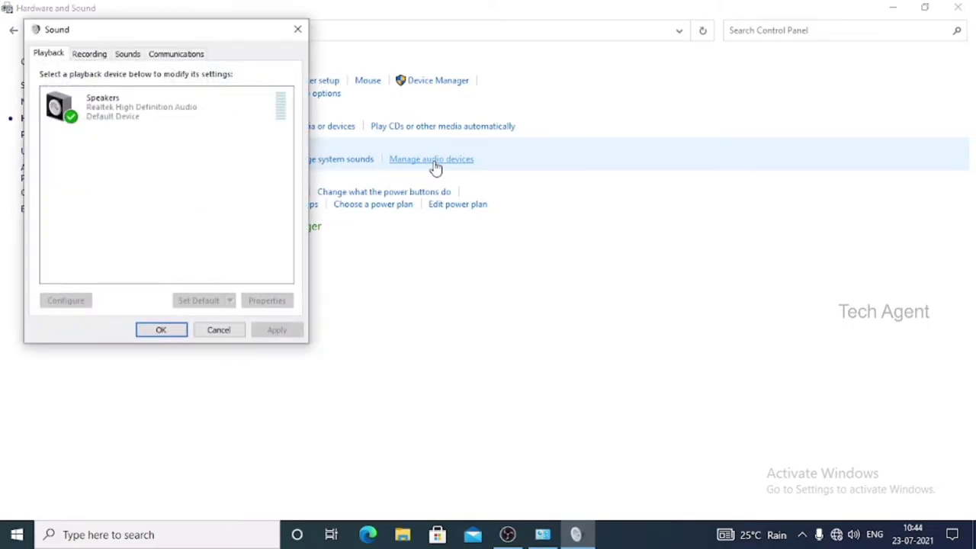
pyautogui.moveTo(107, 35); pyautogui.dragTo(391, 101)
pyautogui.click(375, 122)
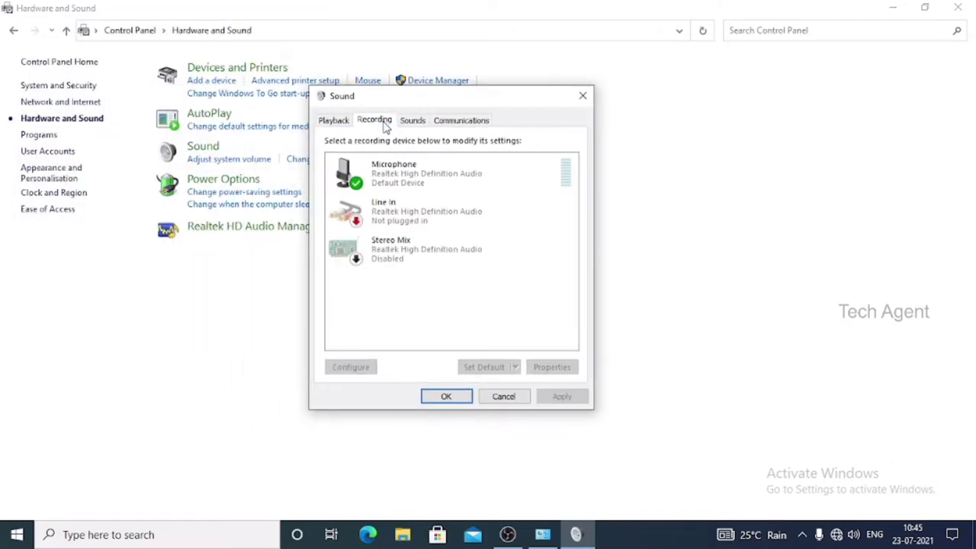
# Step: Configure the Realtek microphone as a Desktop Microphone and complete the Microphone Setup Wizard
pyautogui.click(390, 171)
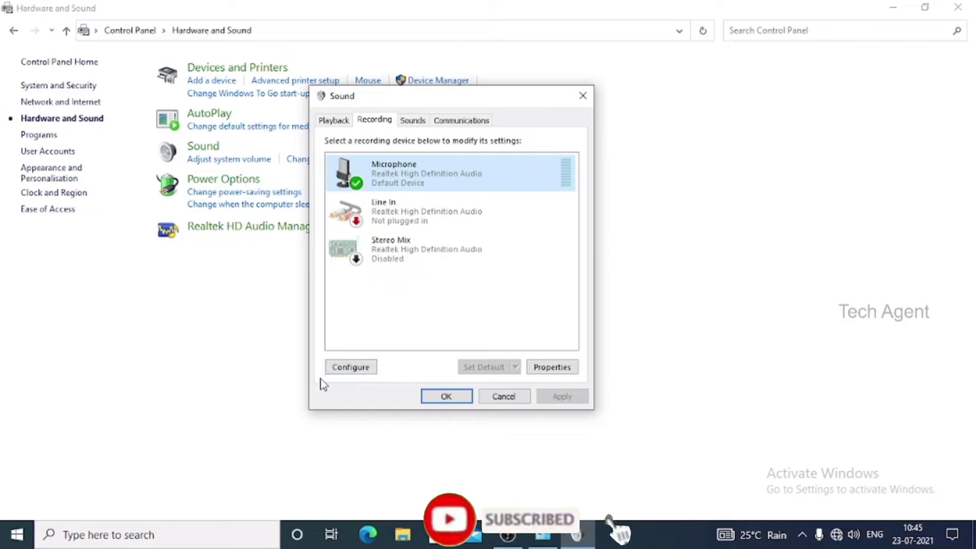
pyautogui.click(353, 372)
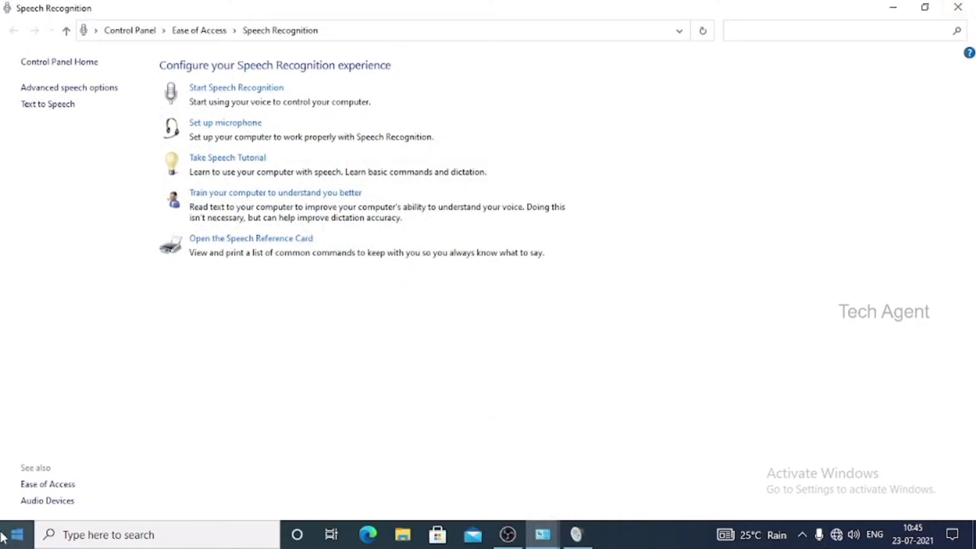
pyautogui.click(216, 128)
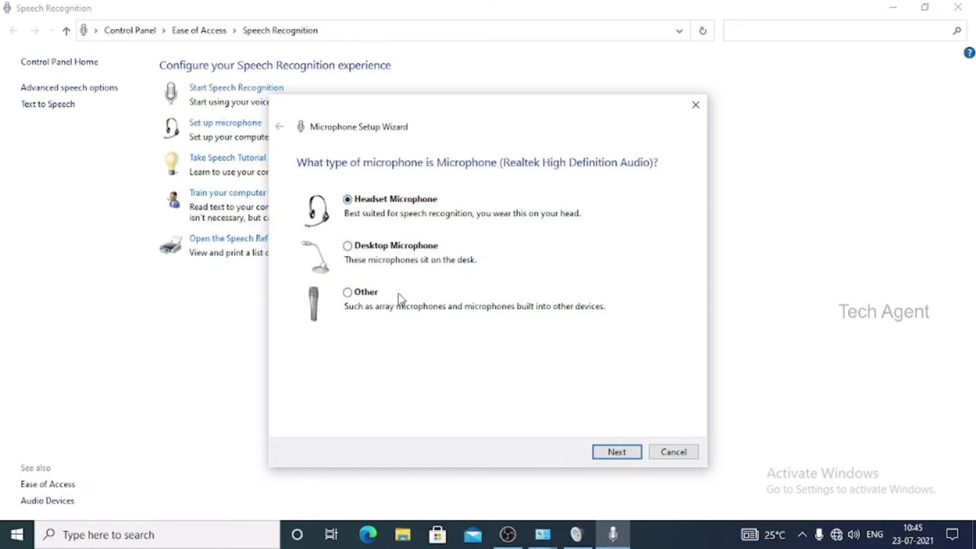
pyautogui.click(348, 248)
pyautogui.click(617, 453)
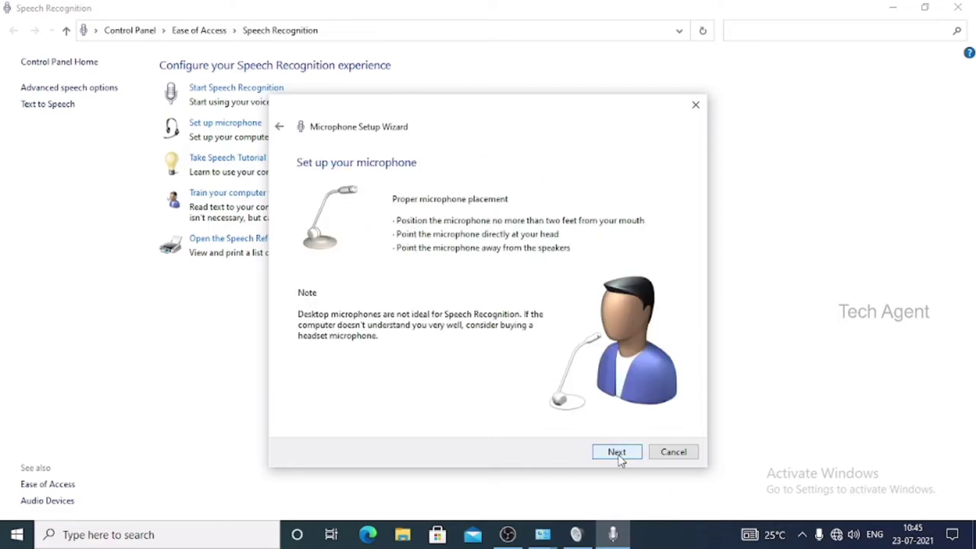
pyautogui.click(617, 453)
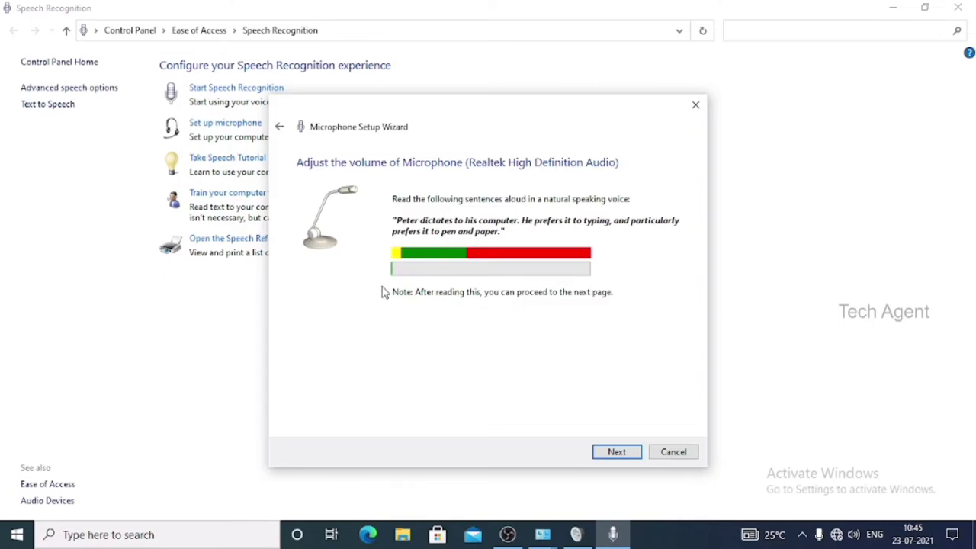
pyautogui.click(607, 451)
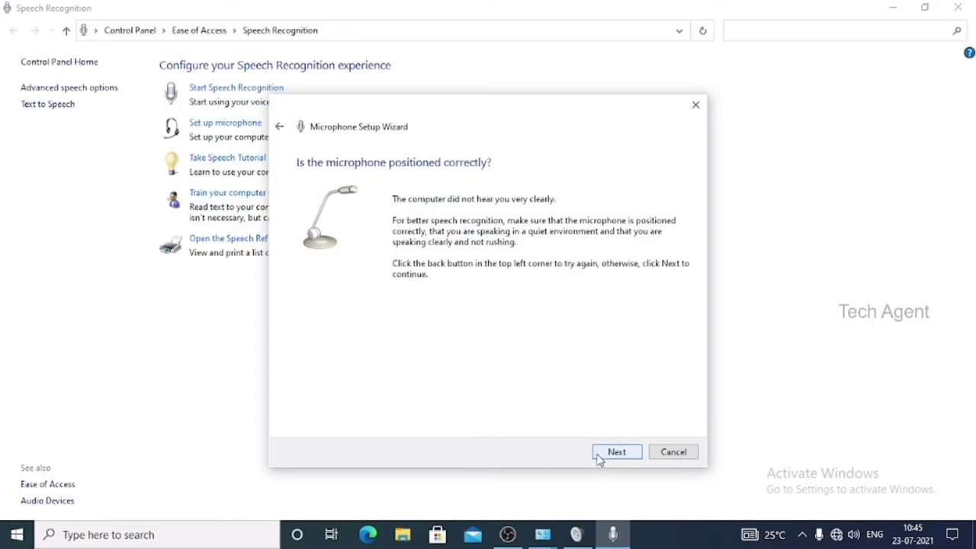
pyautogui.click(617, 453)
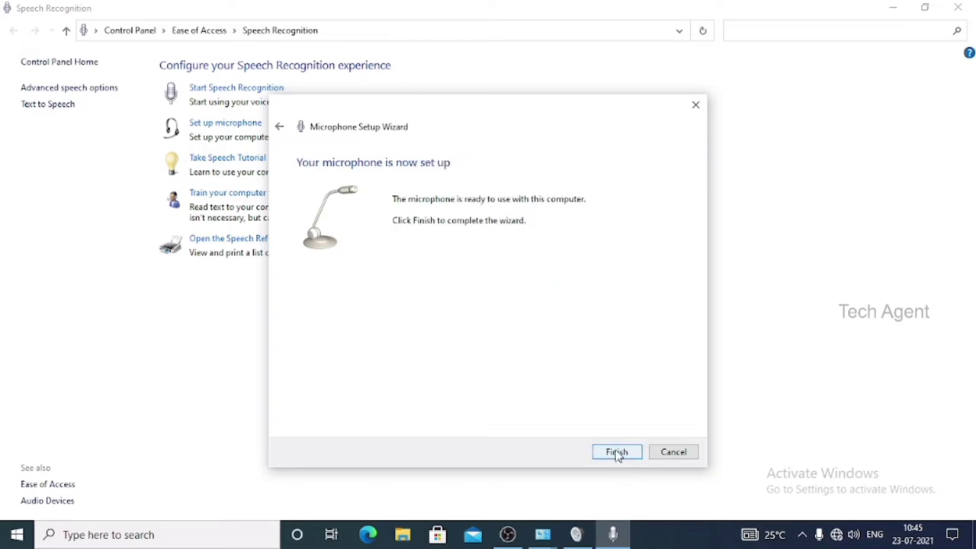
pyautogui.click(617, 453)
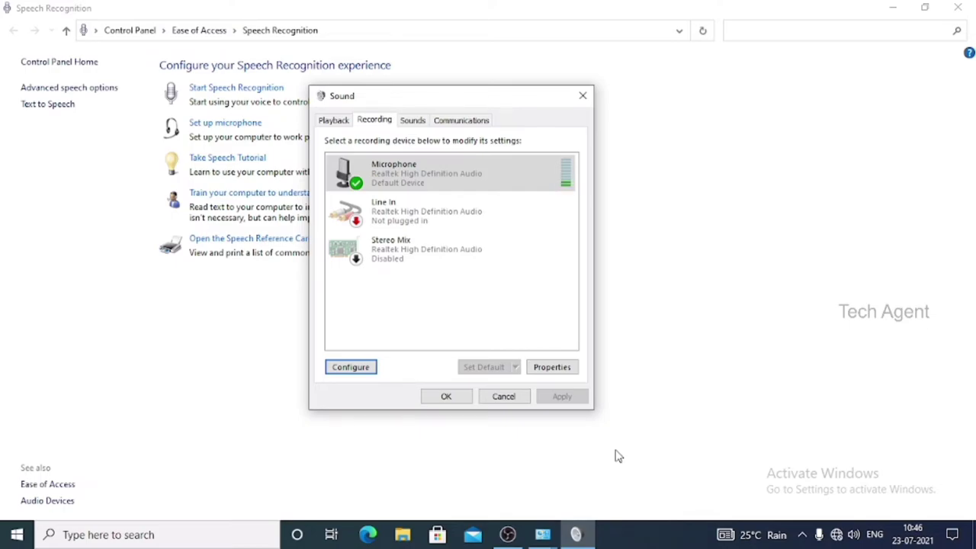
# Step: Check the volume and boost levels in the microphone's properties, then close the Sound dialog and all Control Panel windows
pyautogui.doubleClick(469, 175)
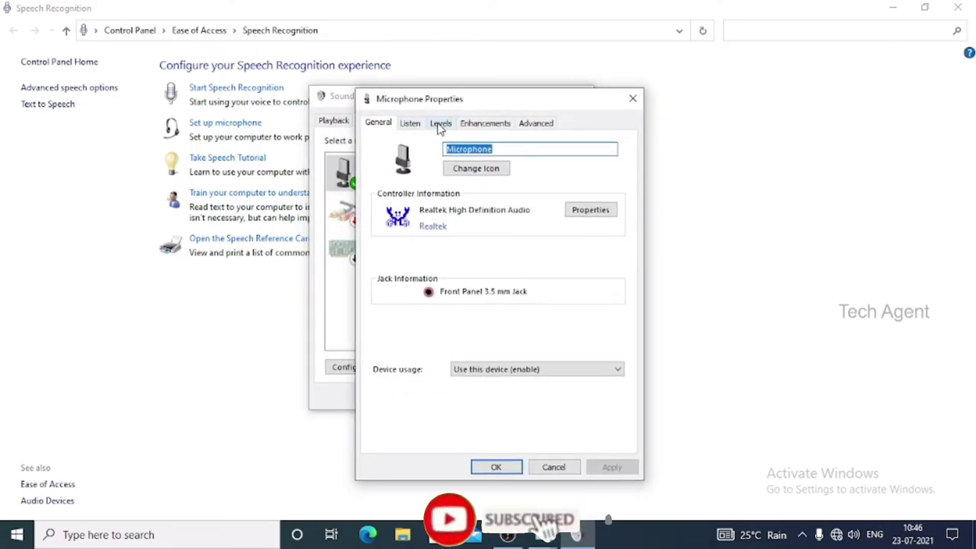
pyautogui.click(440, 125)
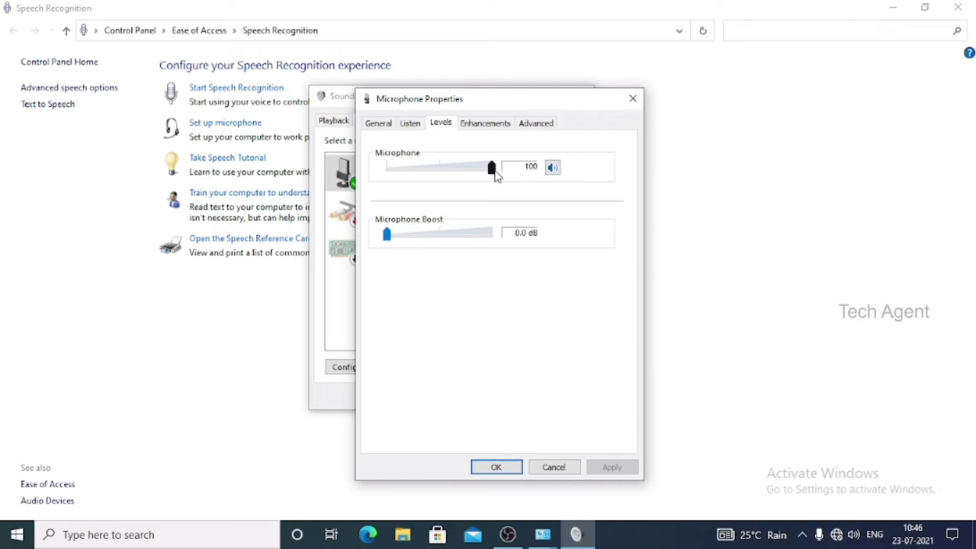
pyautogui.click(509, 468)
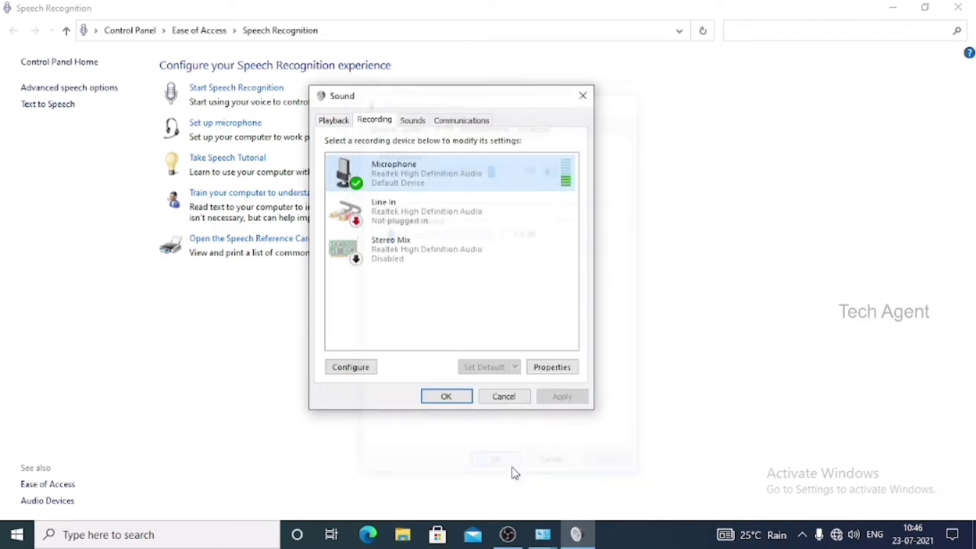
pyautogui.click(460, 402)
pyautogui.click(958, 7)
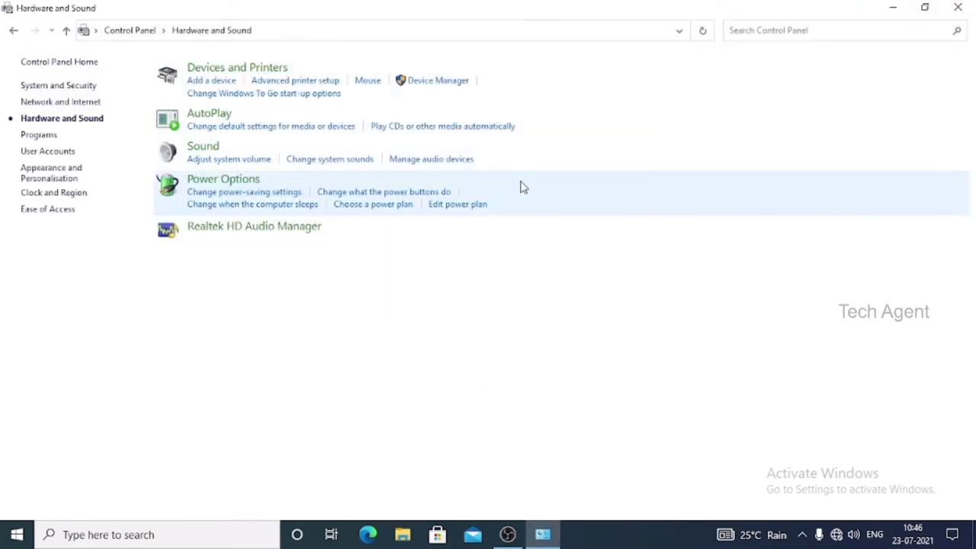
pyautogui.click(957, 7)
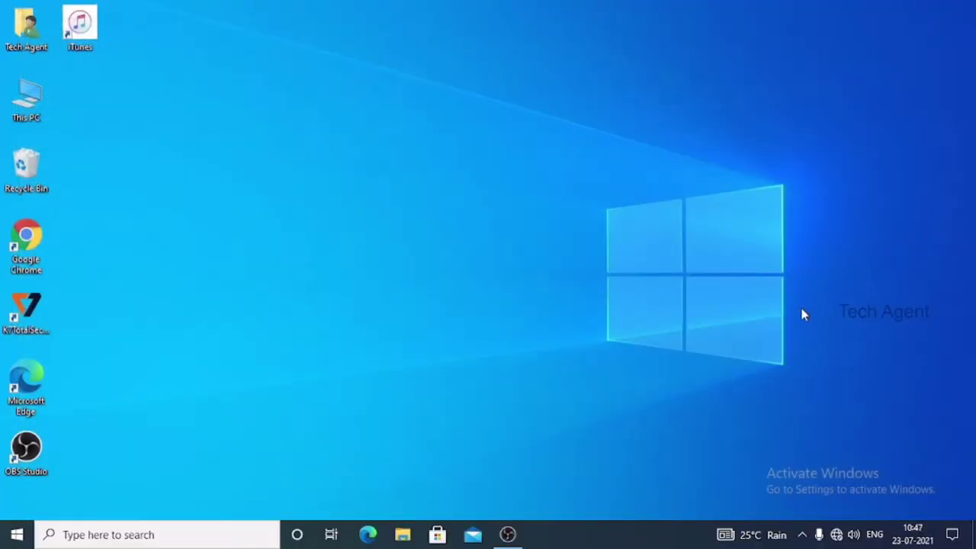
# Step: Open Realtek HD Audio Manager from the hidden tray programs and show its microphone settings
pyautogui.click(802, 535)
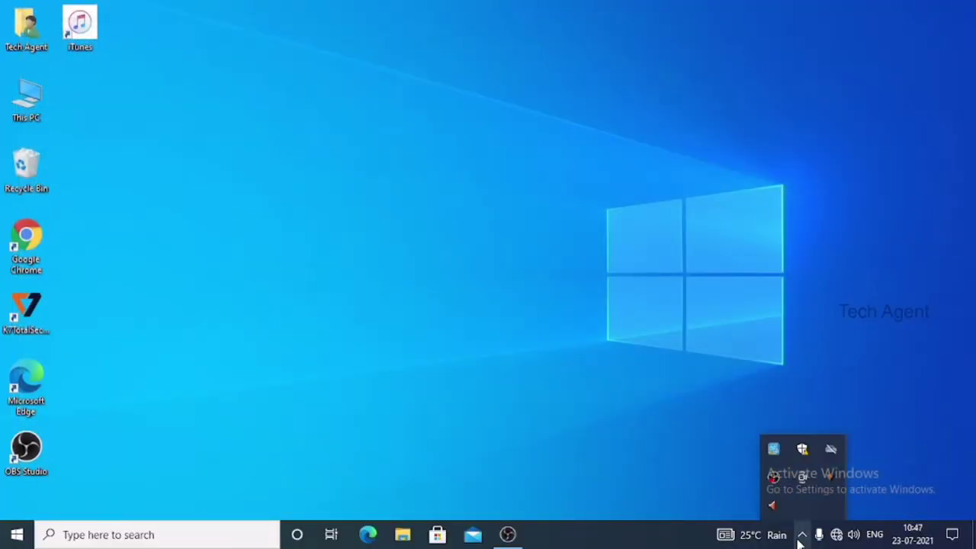
pyautogui.doubleClick(774, 507)
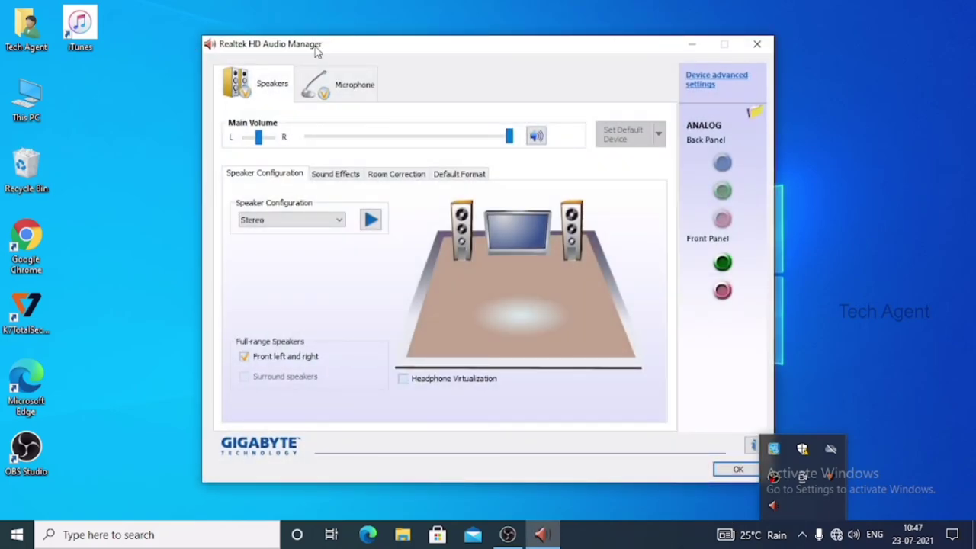
pyautogui.moveTo(317, 50); pyautogui.dragTo(312, 51)
pyautogui.click(316, 84)
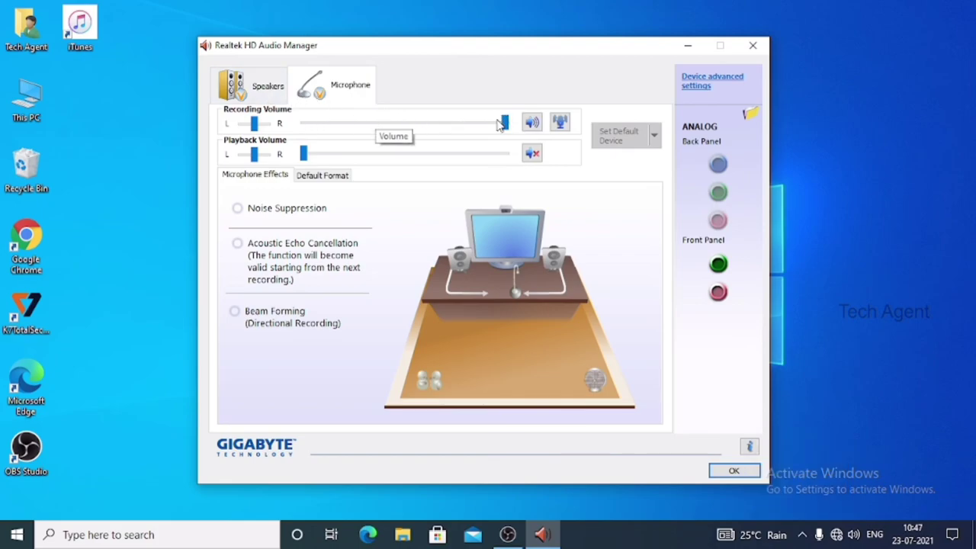
# Step: Inspect the Microphone Boost level and the speaker configuration, then return to the microphone settings
pyautogui.click(561, 124)
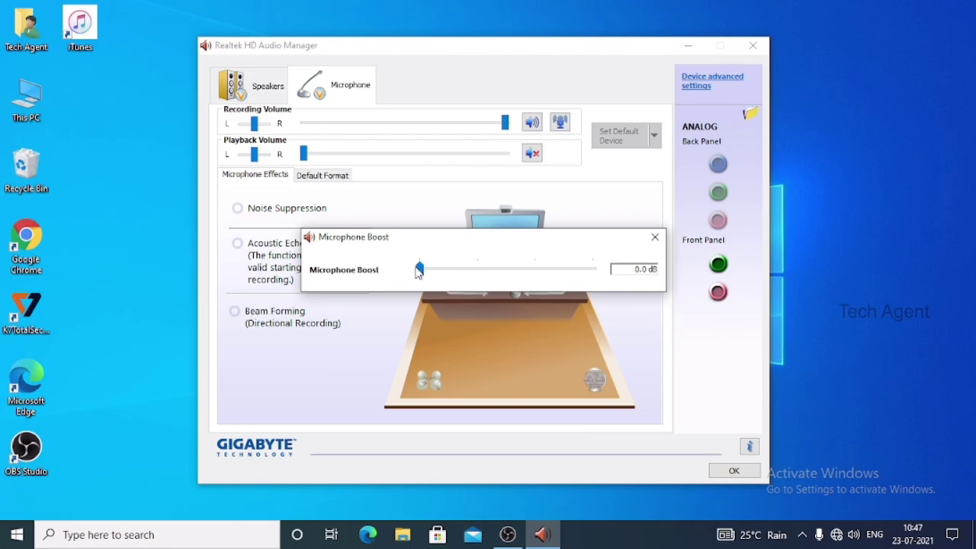
pyautogui.click(654, 238)
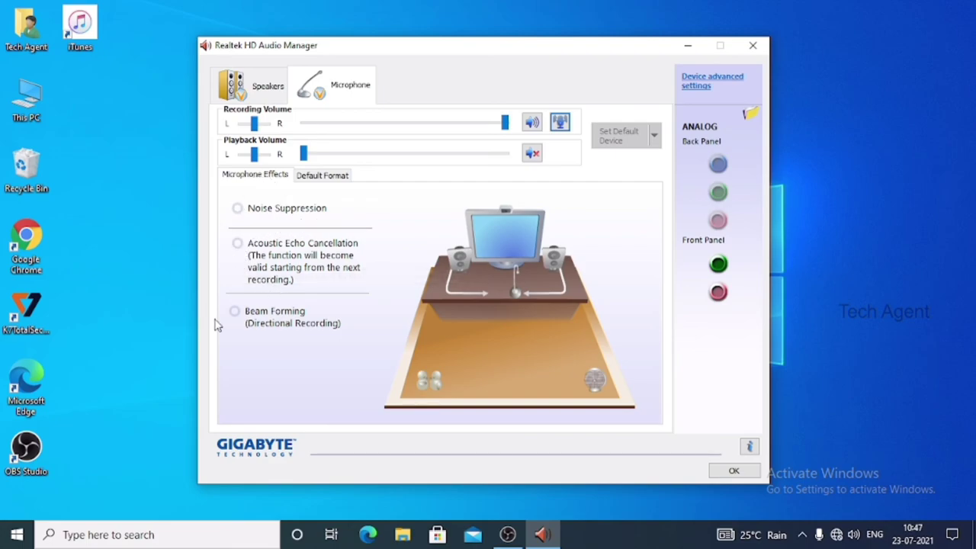
pyautogui.moveTo(256, 336)
pyautogui.click(259, 87)
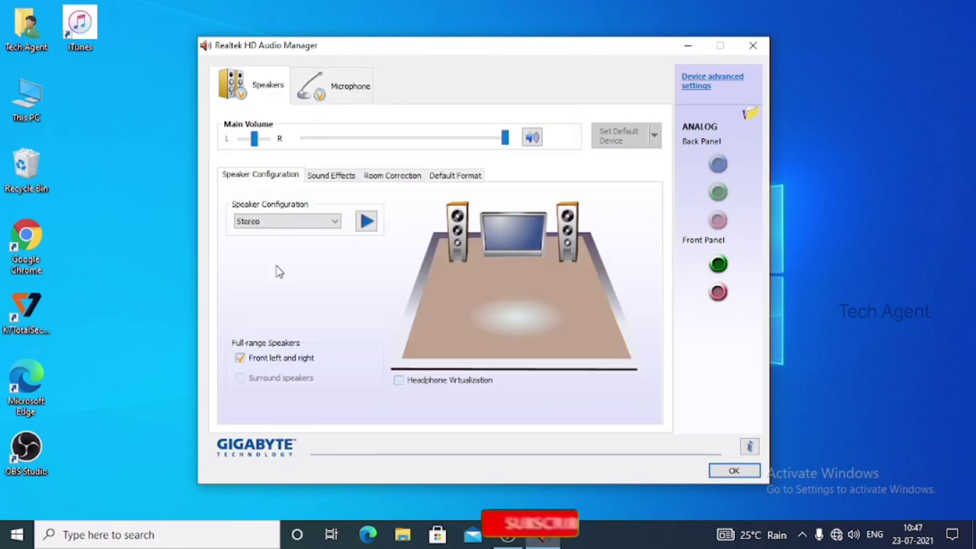
pyautogui.click(348, 97)
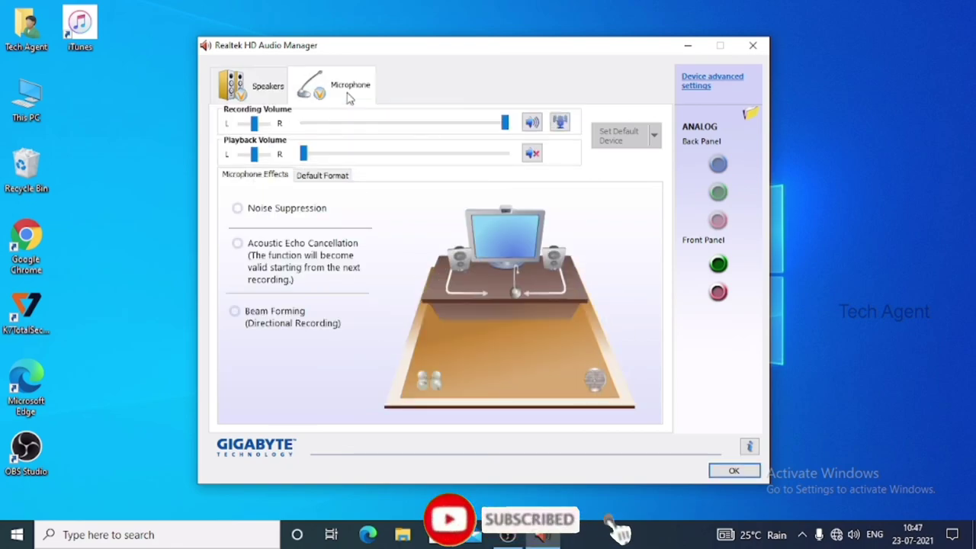